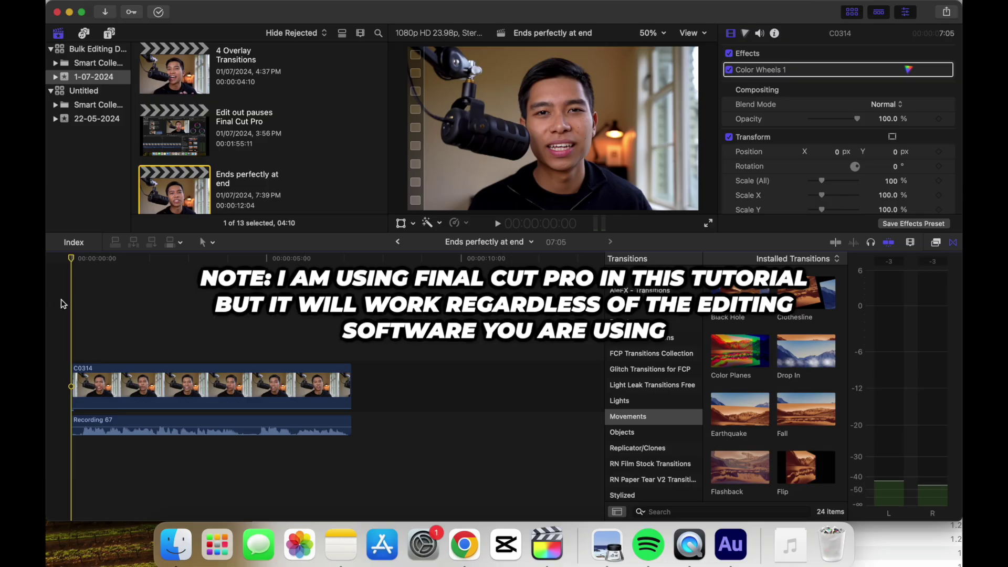
- Check the edit's length on the timeline, then switch to Chrome and download I Got Love (Instrumental Version) from Epidemic Sound
mouse_move(70, 270)
mouse_down()
mouse_move(307, 279)
mouse_move(352, 295)
mouse_up()
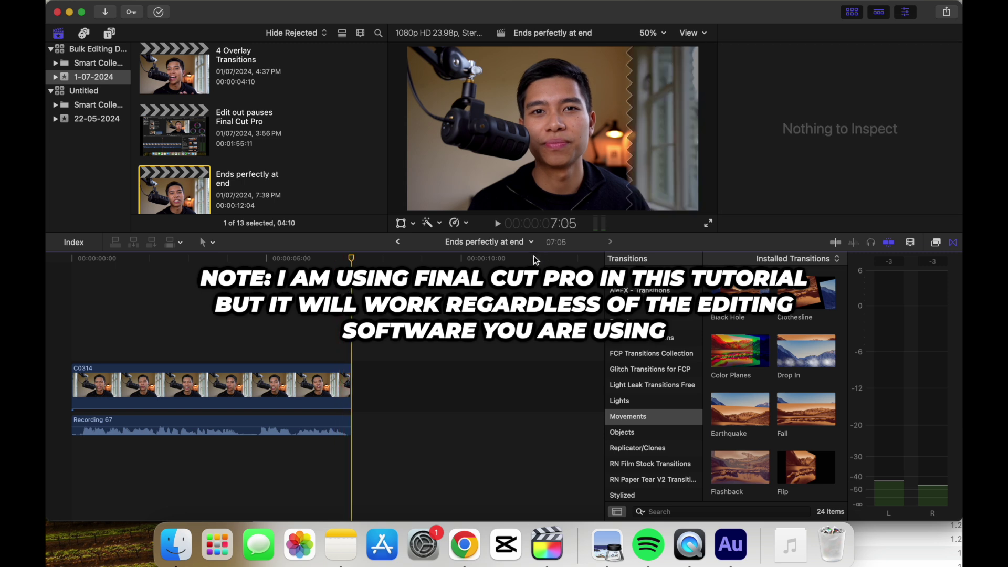
click(464, 545)
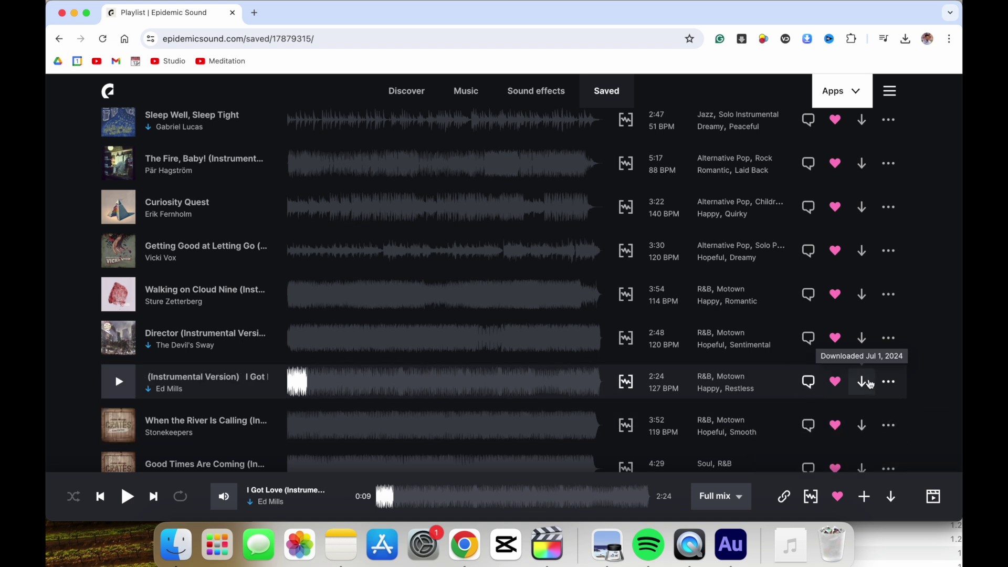
click(862, 382)
click(667, 412)
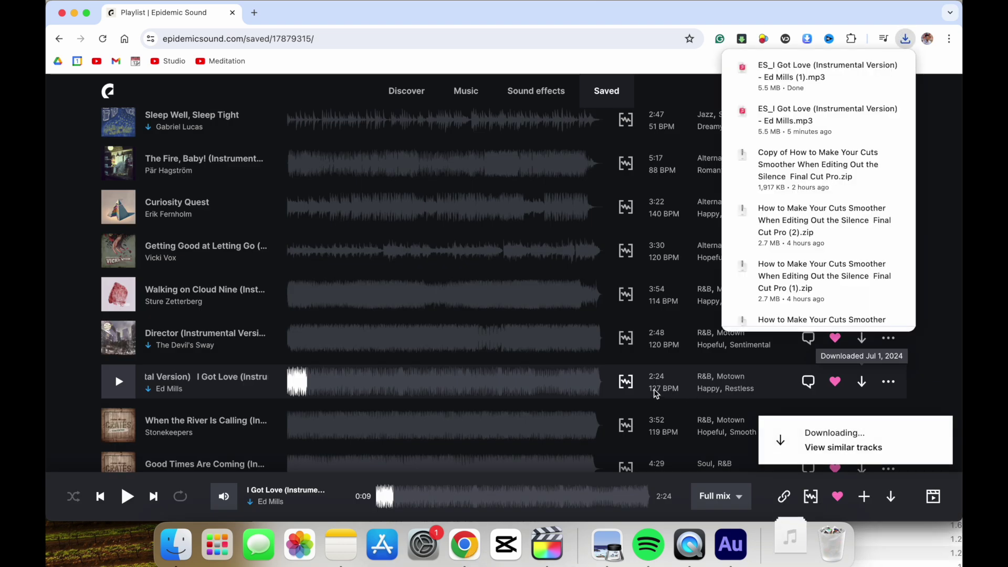
- Switch to Adobe Audition and import the downloaded I Got Love (Instrumental Version) (1) MP3 from the Downloads folder
click(731, 544)
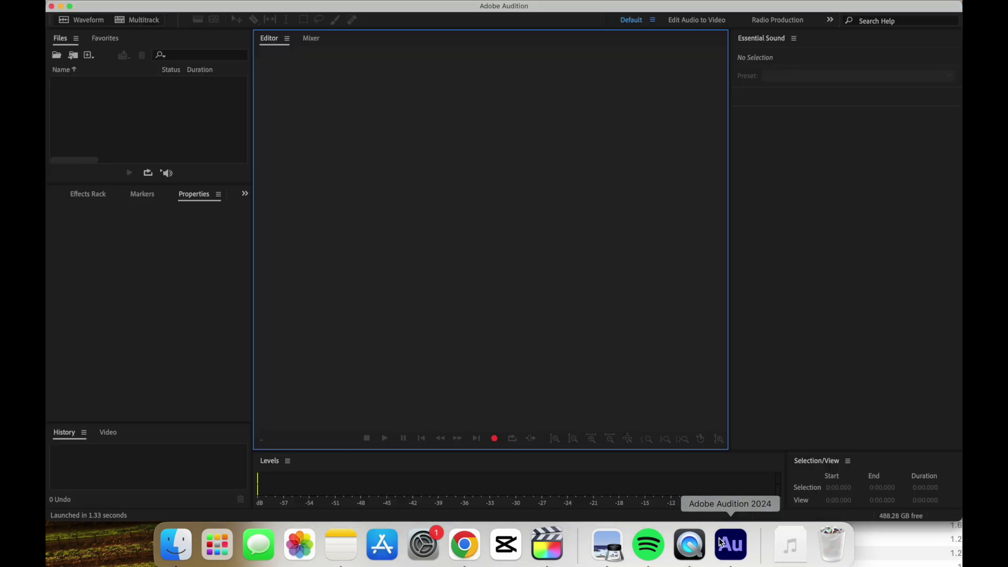
right_click(150, 99)
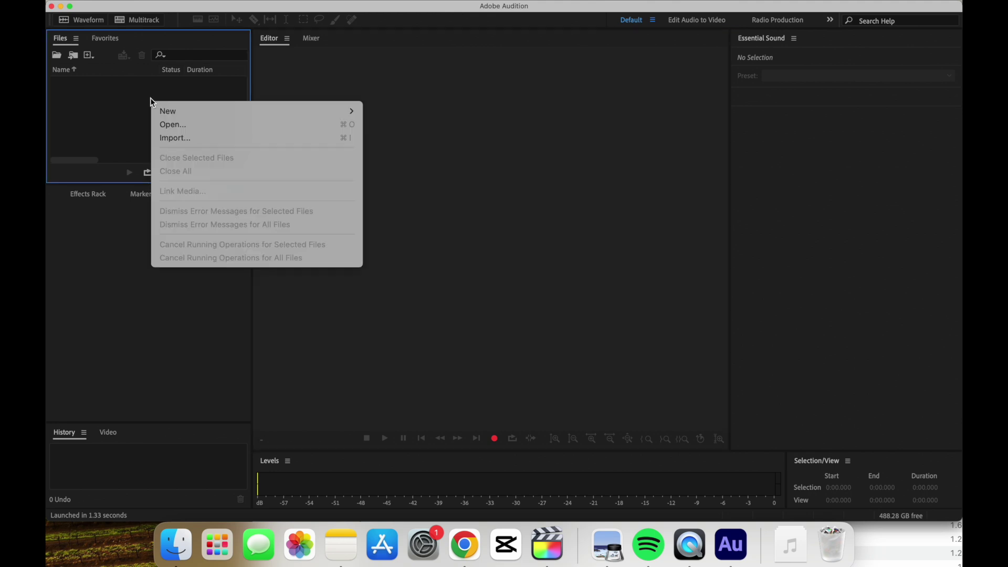
click(181, 134)
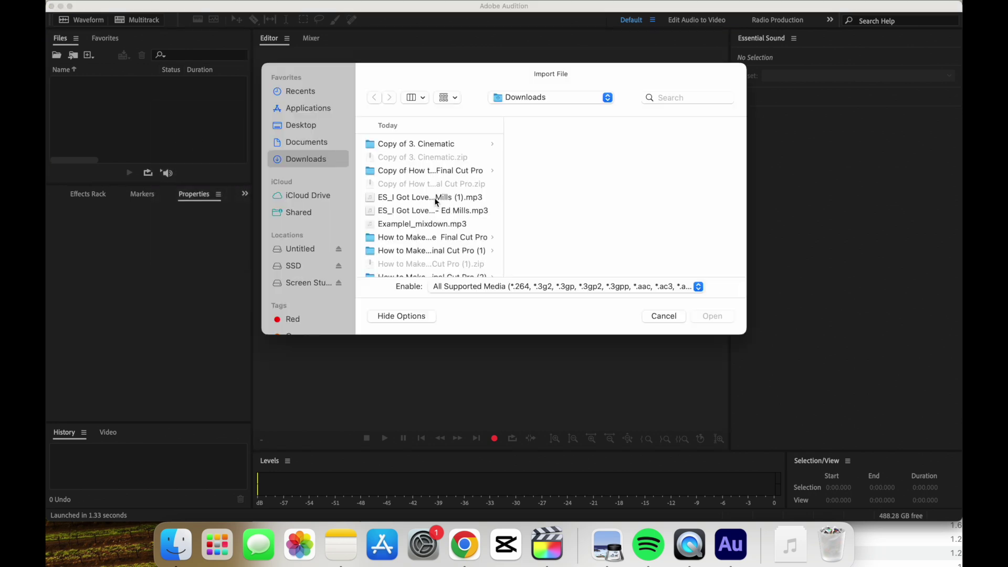
click(436, 198)
click(713, 316)
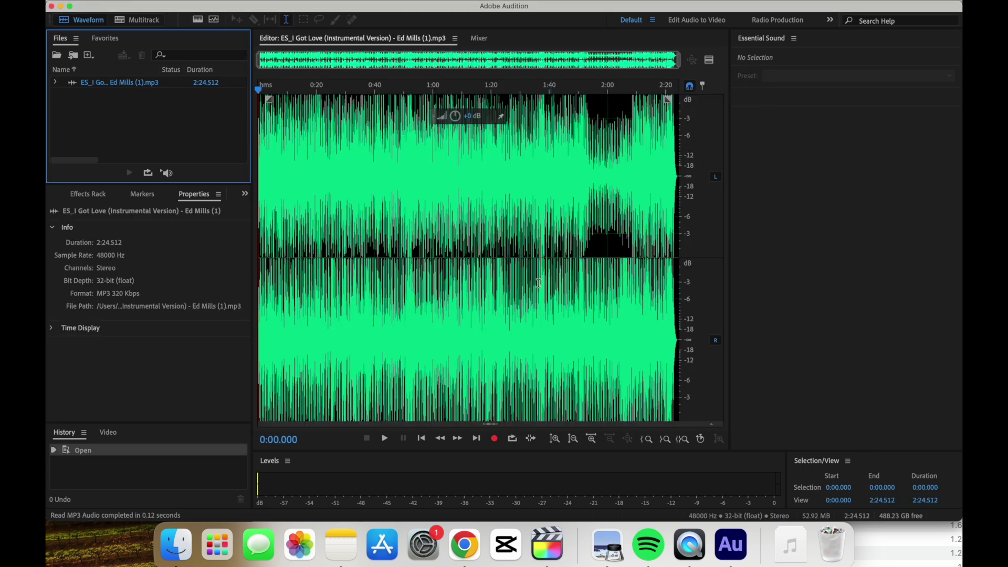
click(310, 138)
right_click(304, 131)
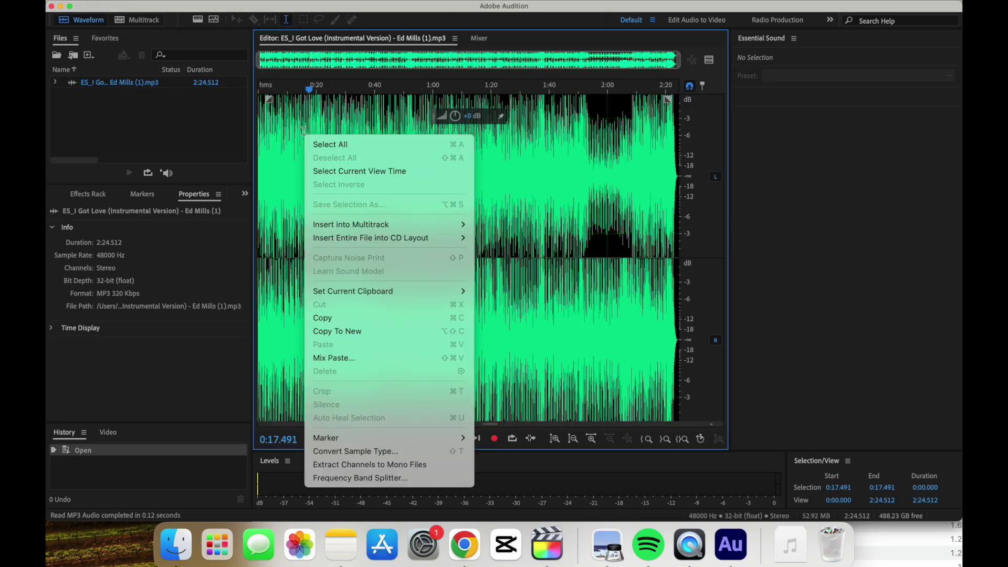
mouse_move(348, 225)
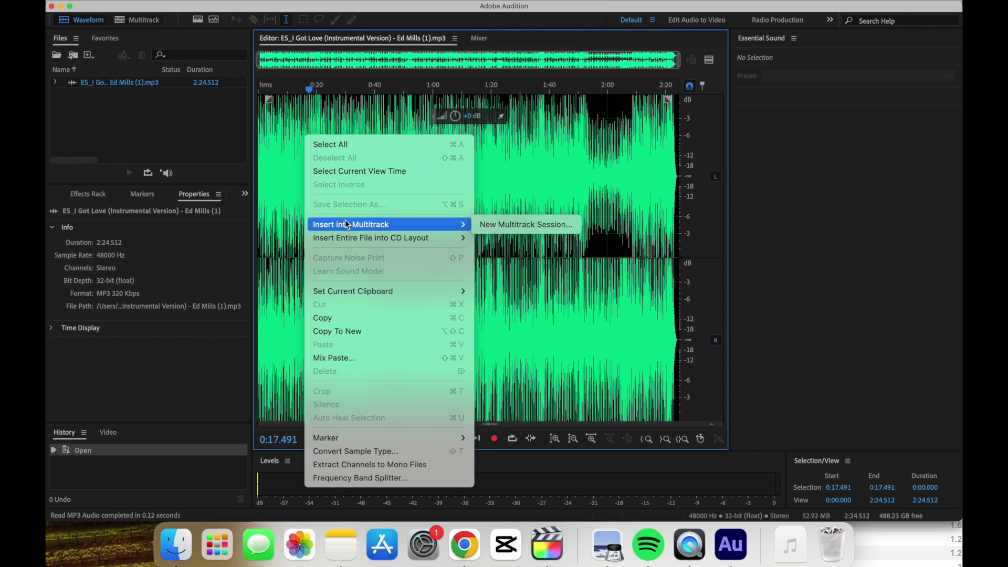
click(281, 142)
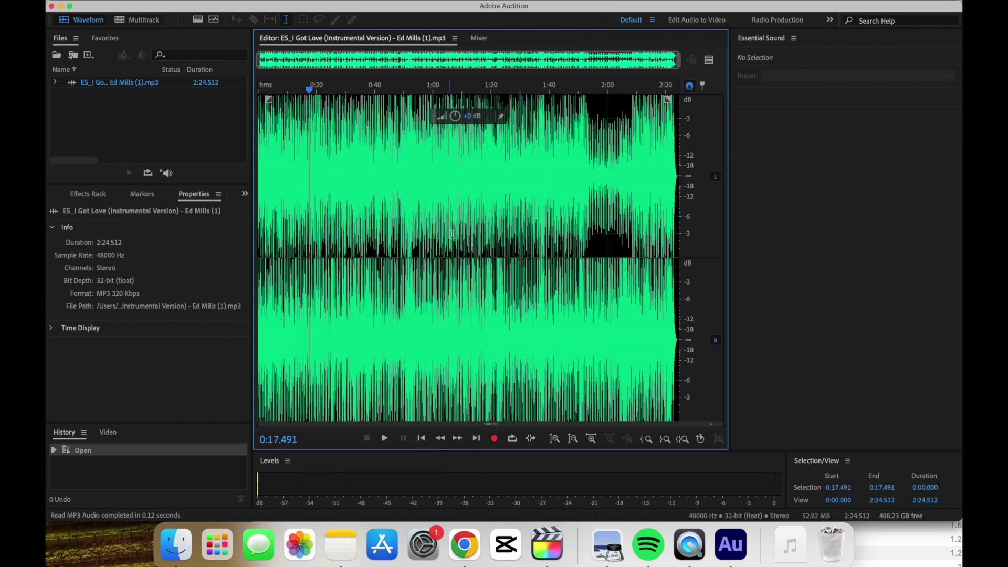
- Insert the song into a new multitrack session named Example
right_click(379, 153)
mouse_move(437, 246)
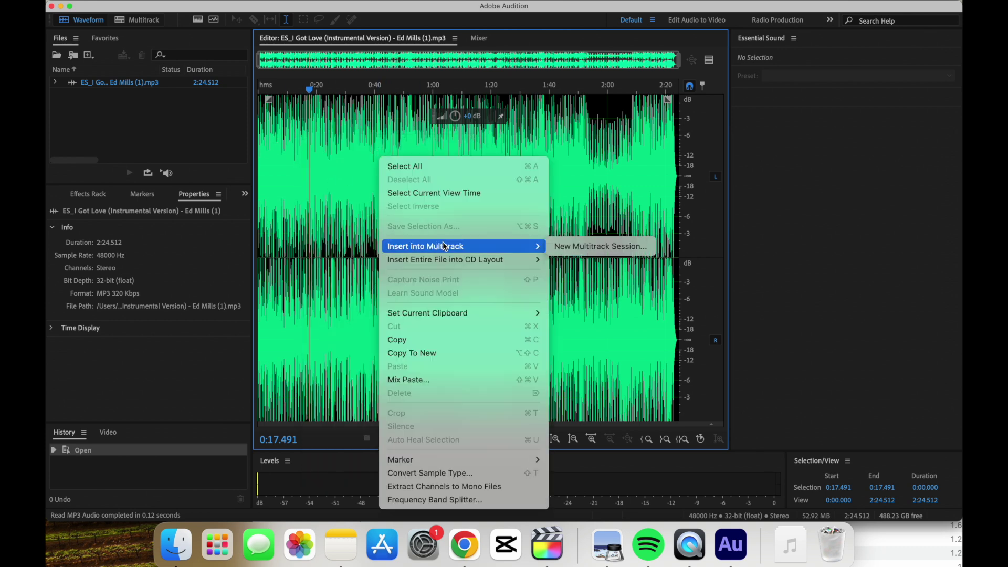
click(566, 253)
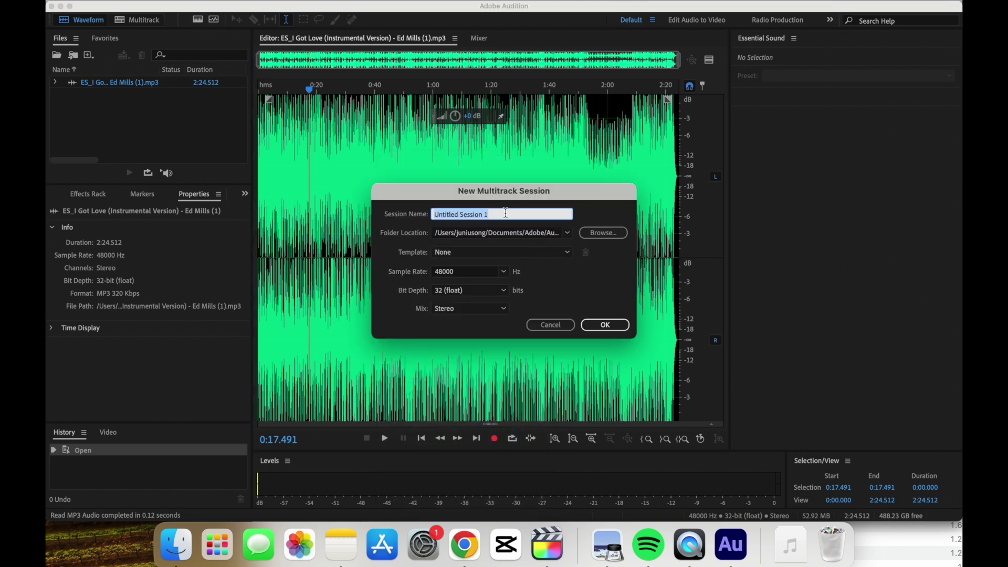
text(Example)
key(Return)
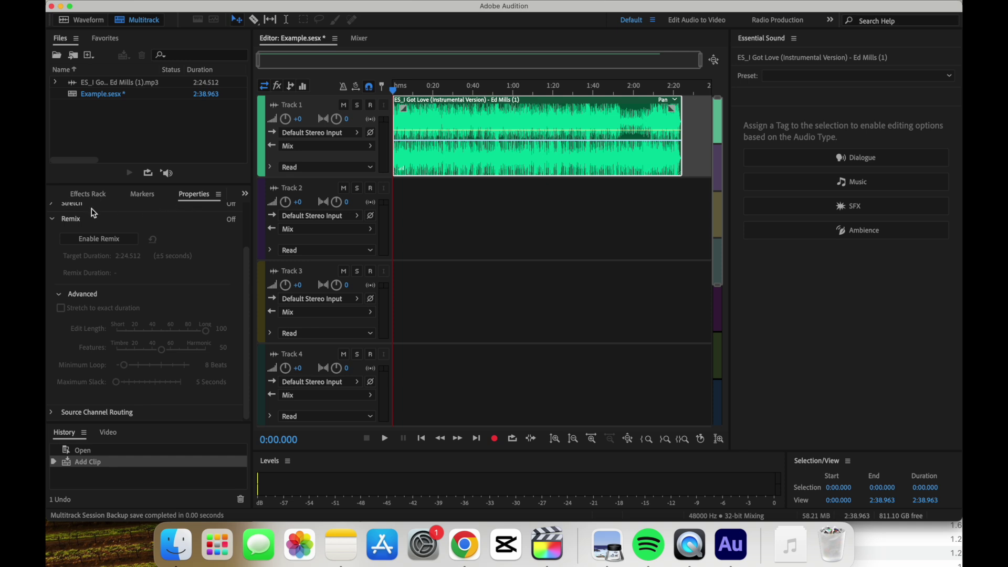
- Enable Remix for the song clip on Track 1 and set its target duration to 10 seconds
scroll(75, 234, up, 1)
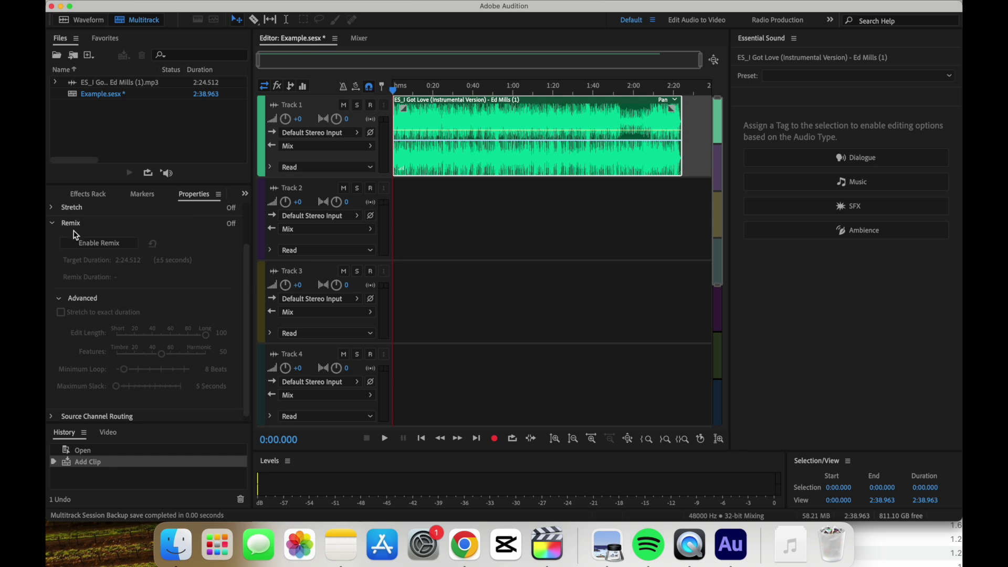
click(108, 243)
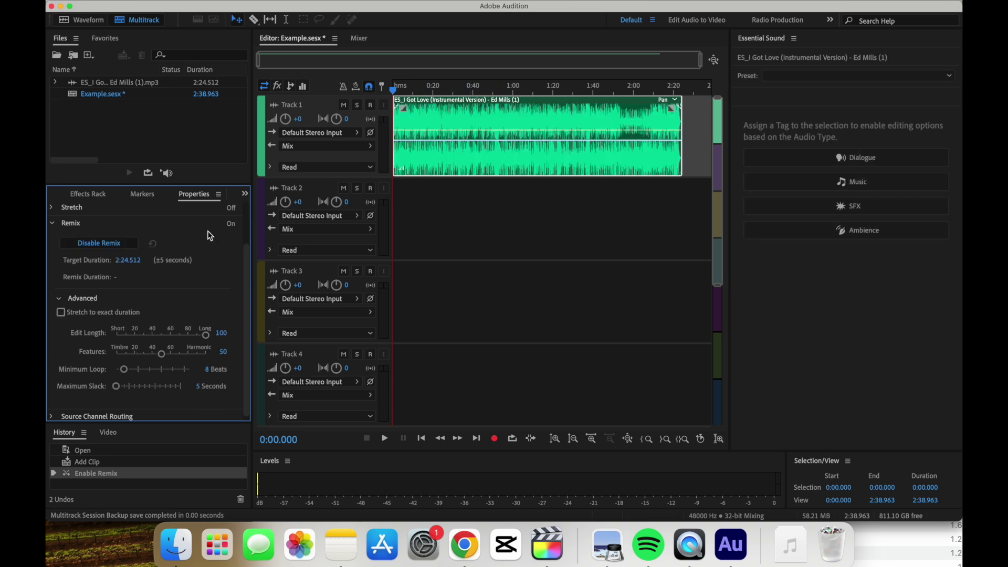
click(130, 261)
text(10)
key(Return)
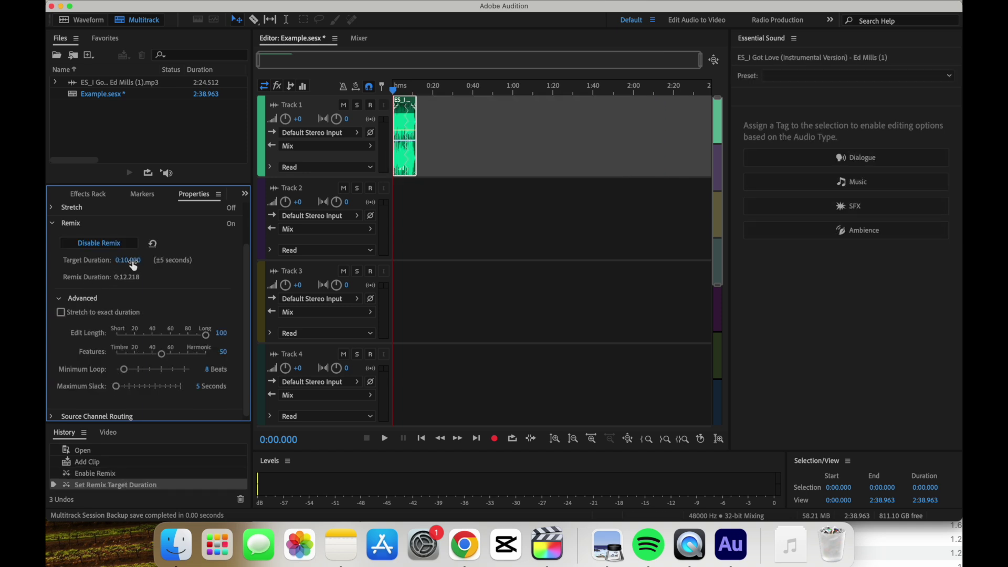
click(116, 261)
- Examine the end of the remixed clip around the 10-second mark, locating its final beat and the fading tail
click(400, 89)
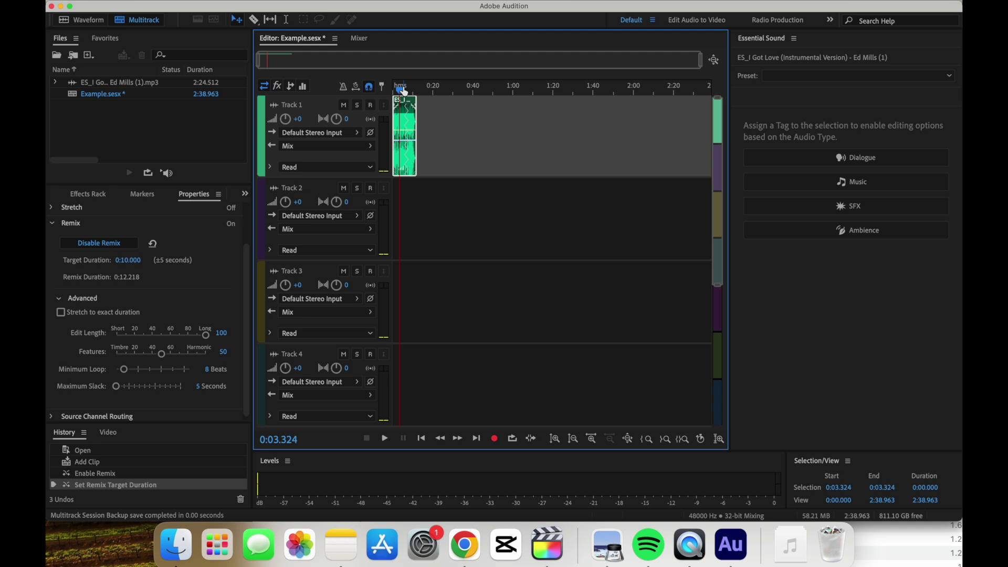
scroll(408, 153, up, 10)
scroll(409, 153, down, 5)
scroll(408, 152, up, 5)
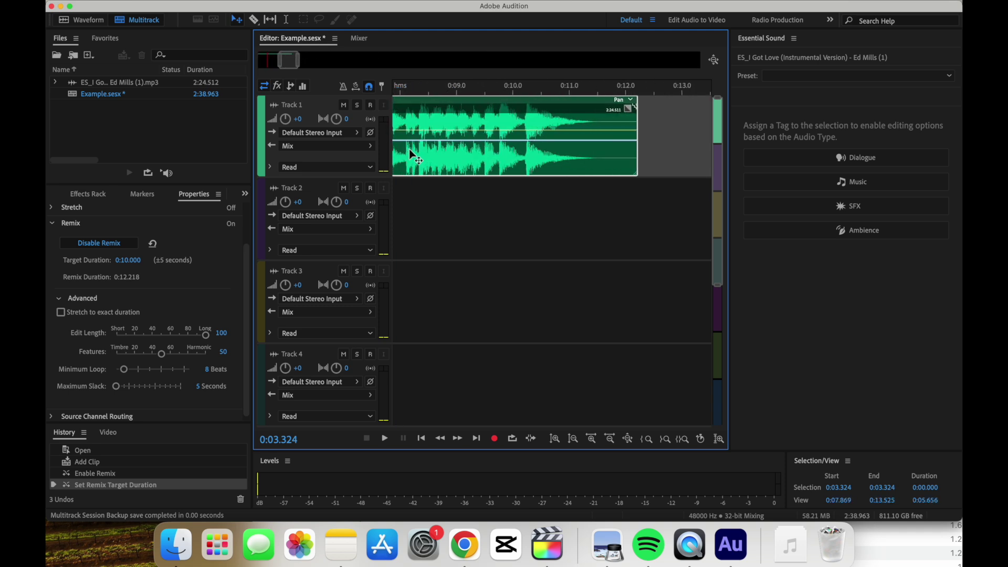
scroll(410, 151, left, 3)
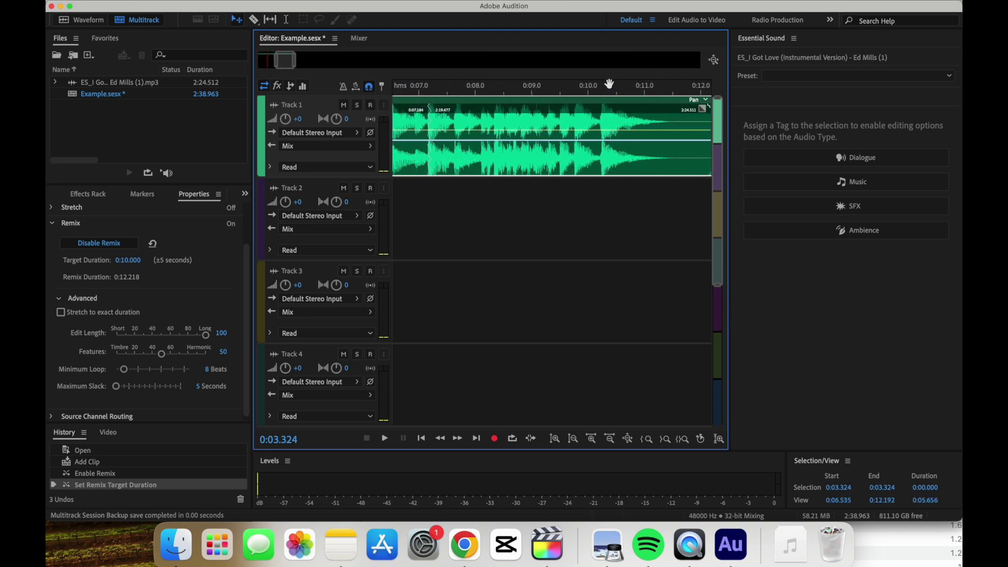
click(602, 93)
drag(601, 95, 653, 92)
drag(650, 91, 603, 87)
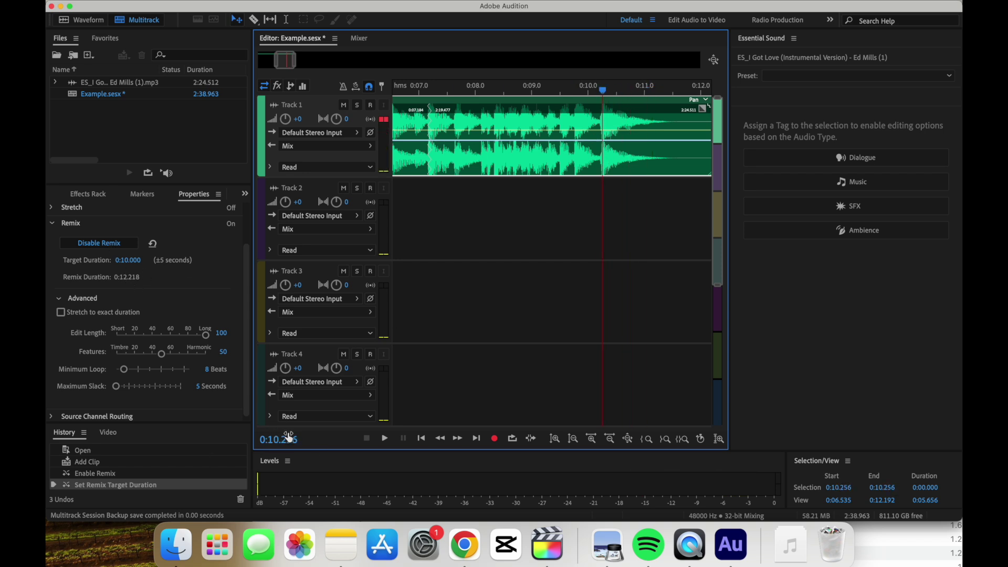
drag(605, 93, 590, 90)
- Export the entire session as a multitrack mixdown named Example_mixdown.mp3 in MP3 format to the Downloads folder
click(151, 2)
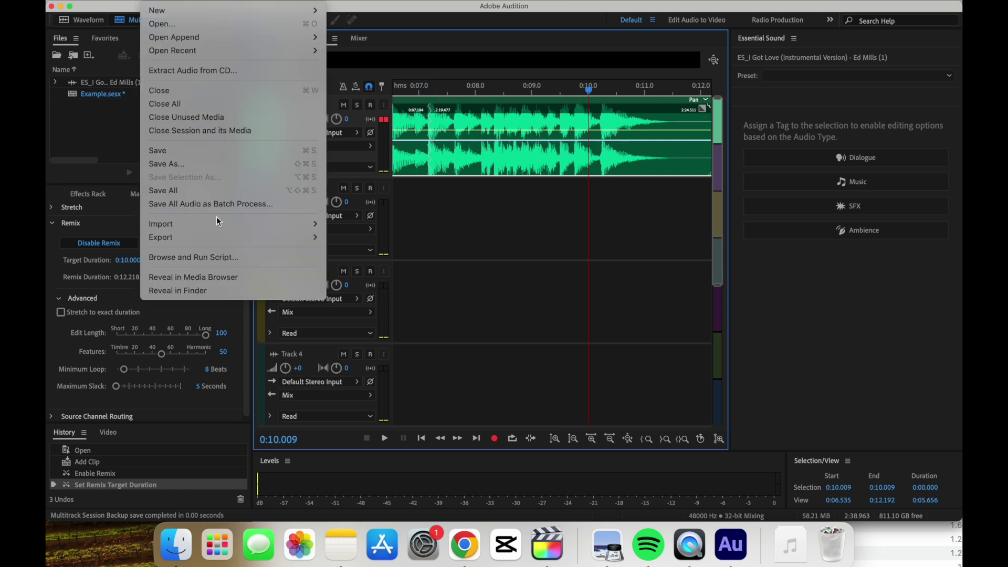
mouse_move(226, 239)
mouse_move(427, 298)
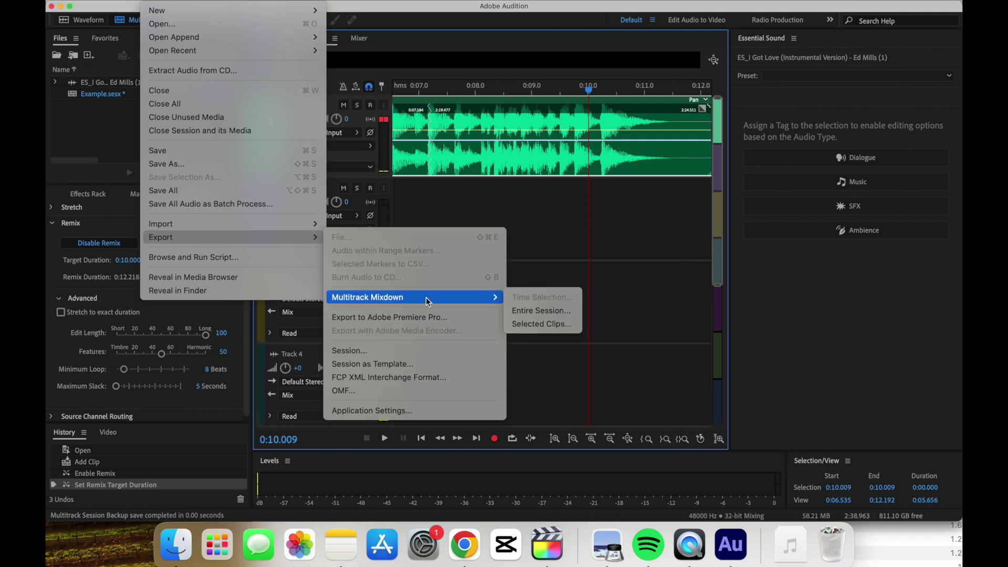
click(531, 311)
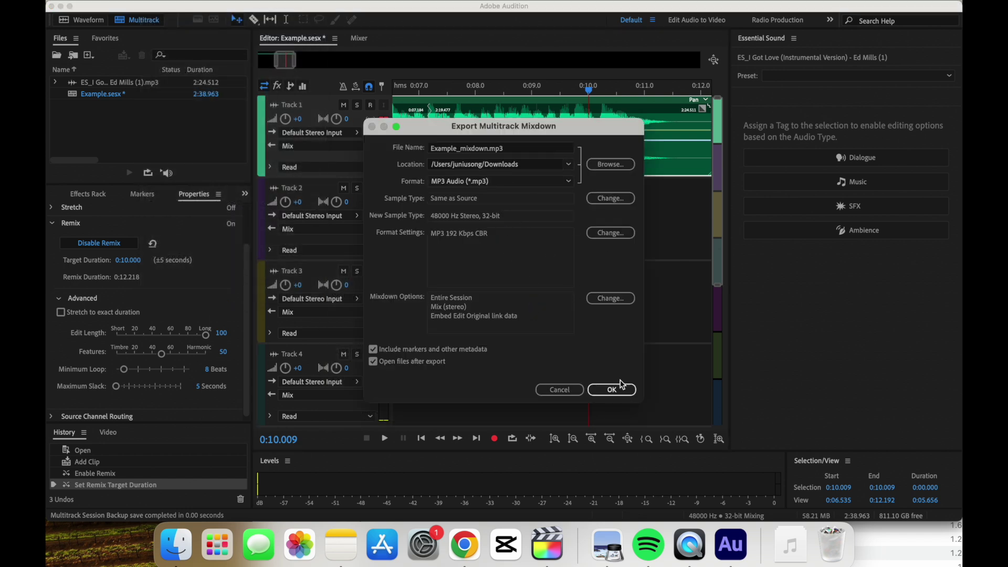
click(616, 390)
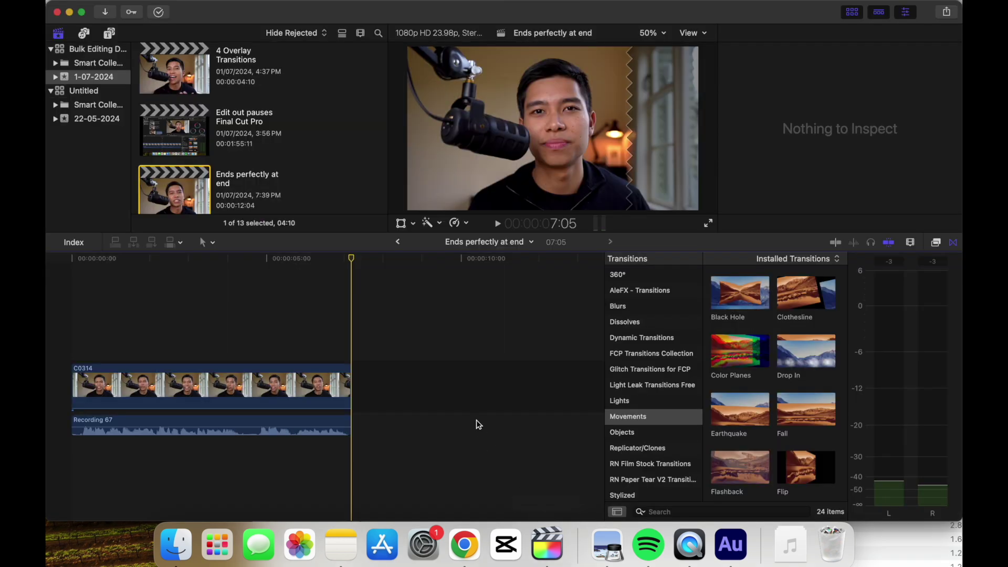
- Bring Example_mixdown.mp3 from Finder's Downloads folder into the Final Cut Pro timeline, starting with the video clip
click(176, 545)
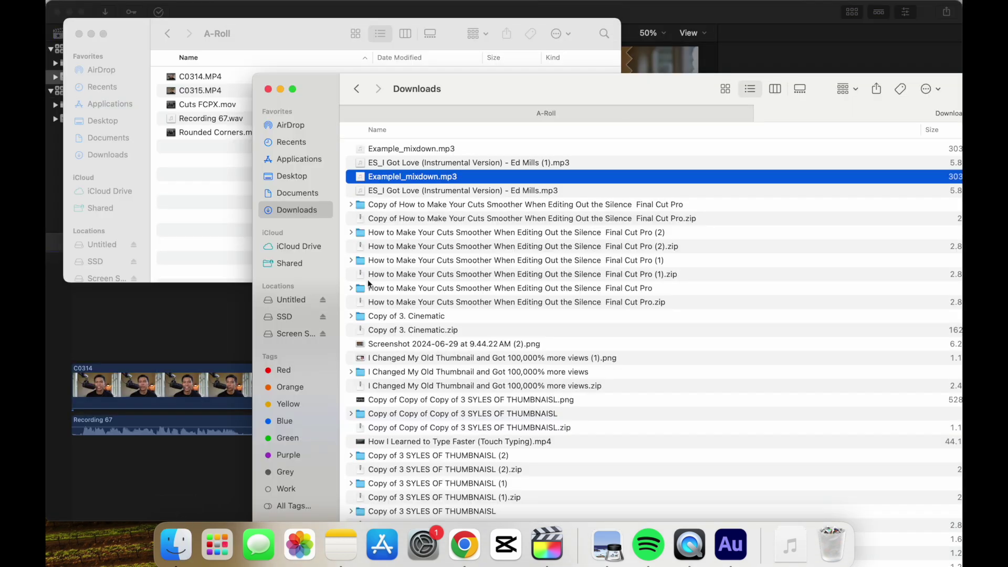
click(78, 34)
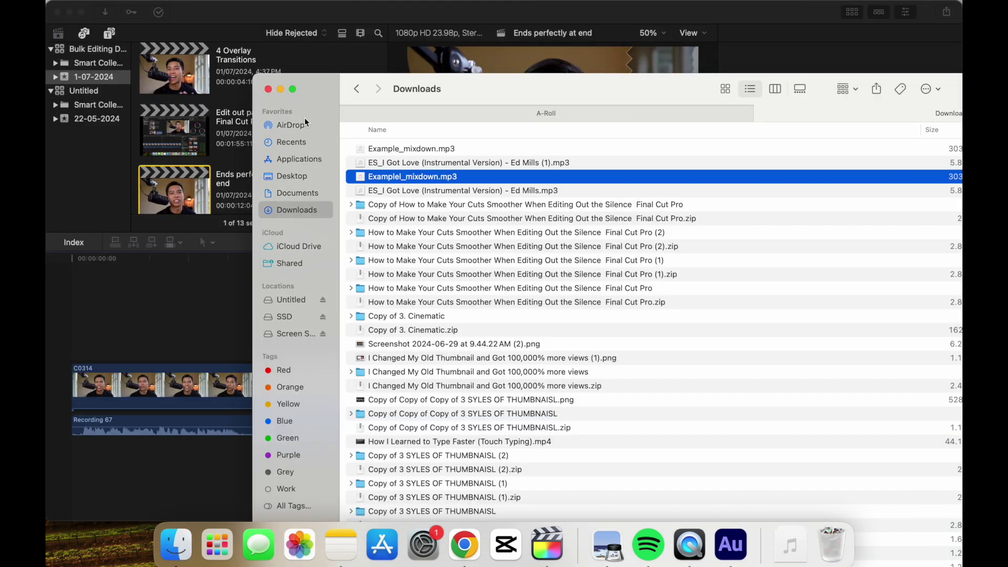
drag(402, 153, 68, 317)
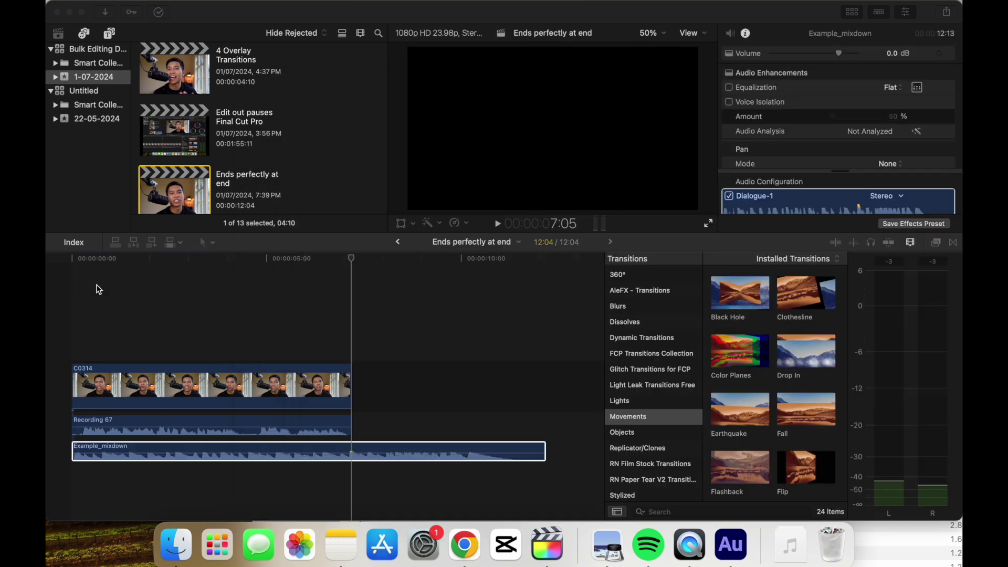
click(100, 293)
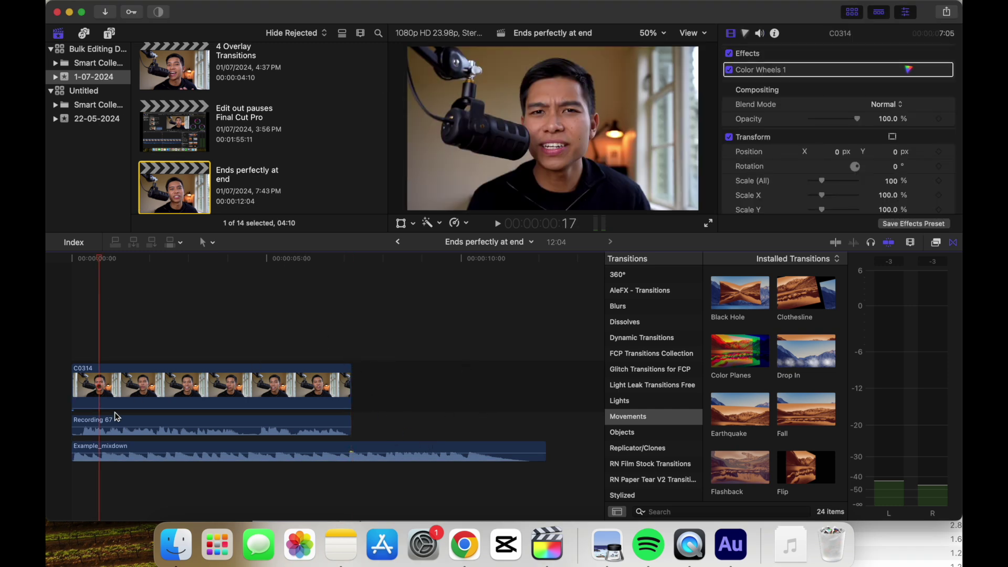
- Trim the start of Example_mixdown and shift it to align its ending with the video's end, playing back the result
click(74, 447)
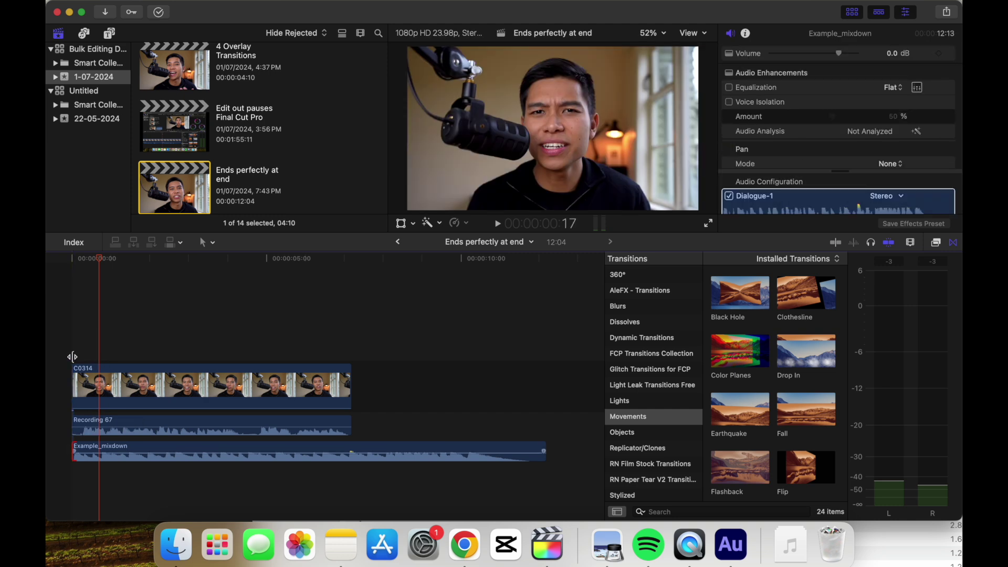
drag(80, 259, 344, 293)
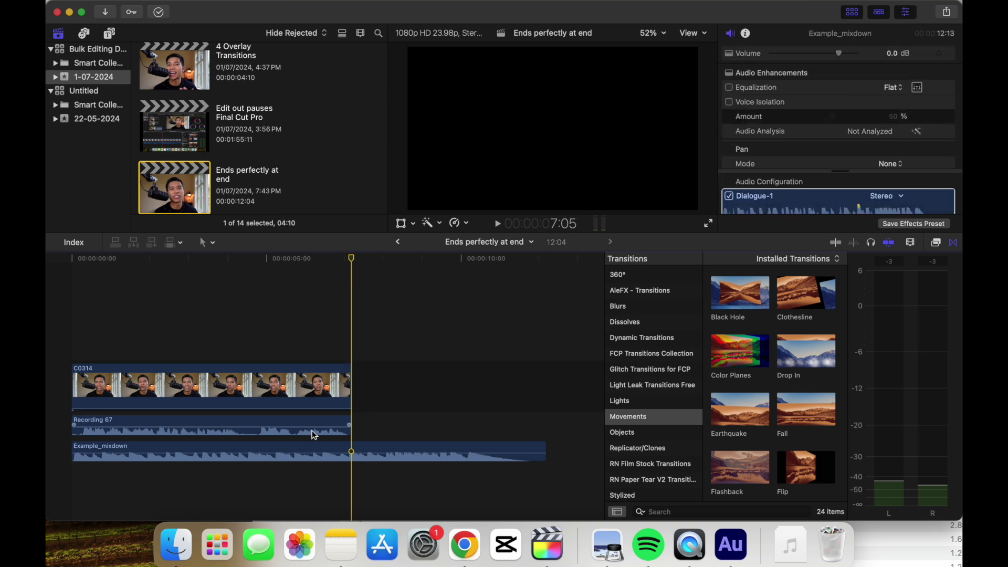
drag(73, 451, 140, 444)
click(322, 316)
drag(322, 264, 289, 264)
key(space)
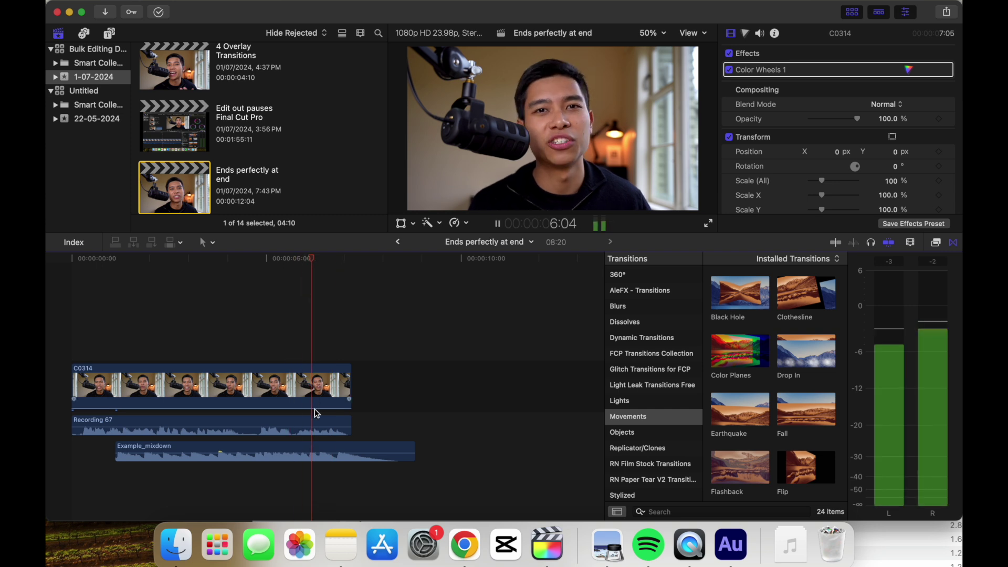
key(space)
- Lower the Example_mixdown clip's volume to -13 dB and move it slightly earlier, playing back the video's ending
click(324, 446)
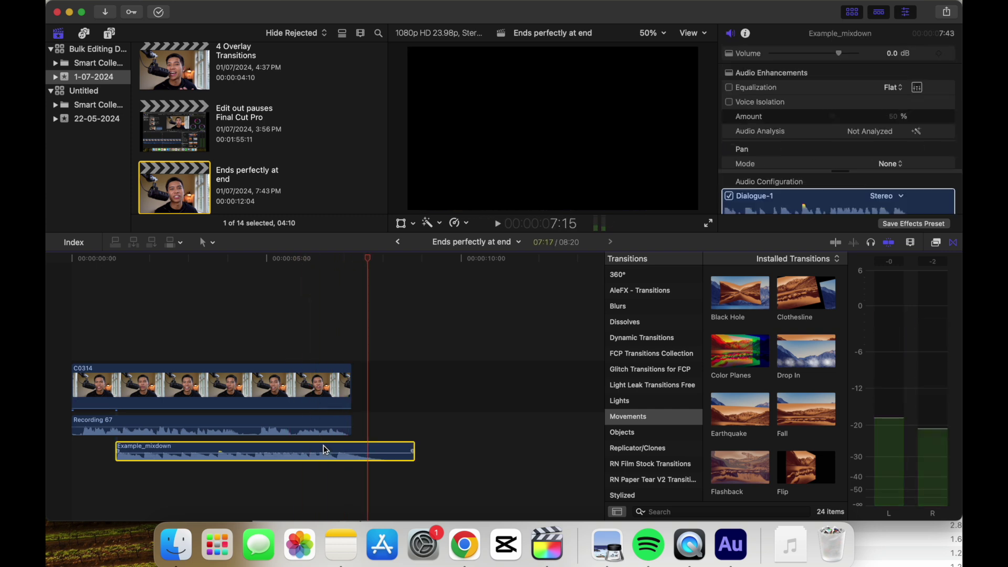
drag(324, 447, 319, 481)
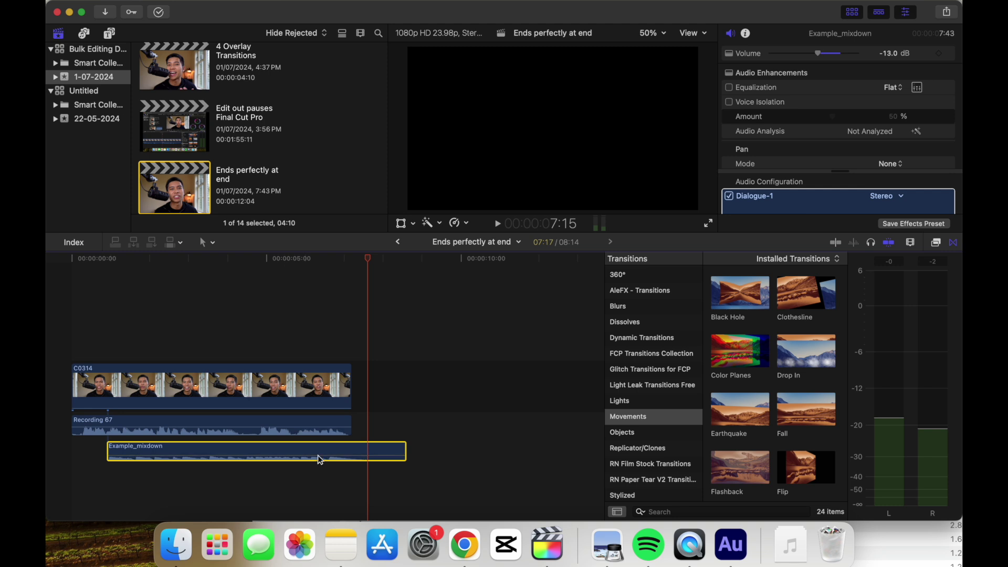
click(304, 318)
key(space)
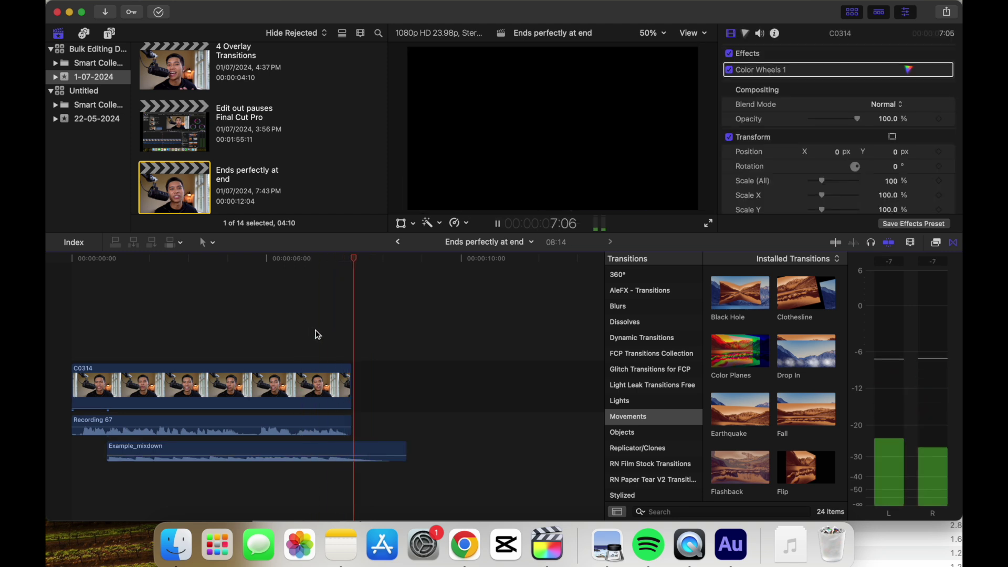
key(space)
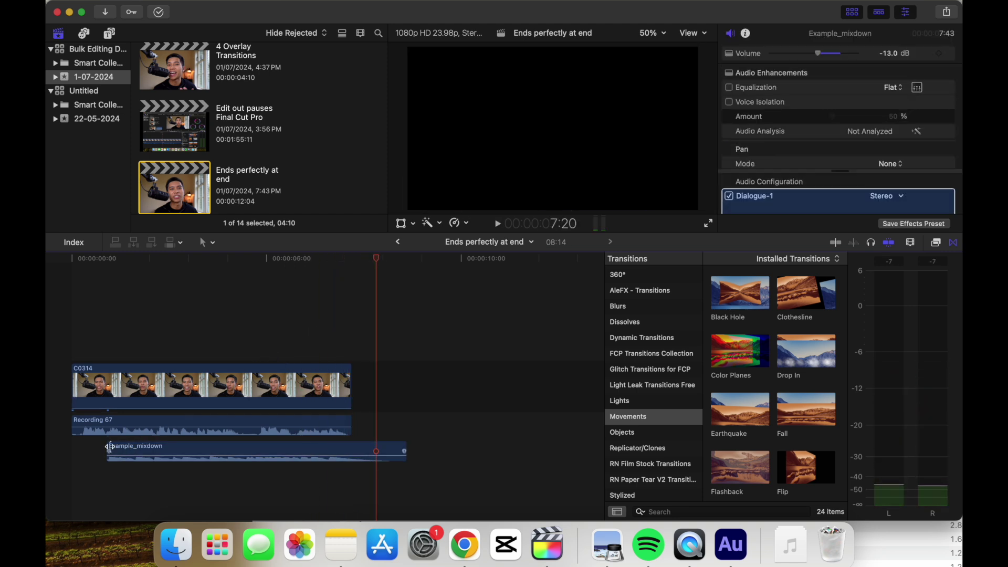
- Extend the start of Example_mixdown back to the beginning of the C0314 video clip and play back the opening
drag(110, 447, 73, 447)
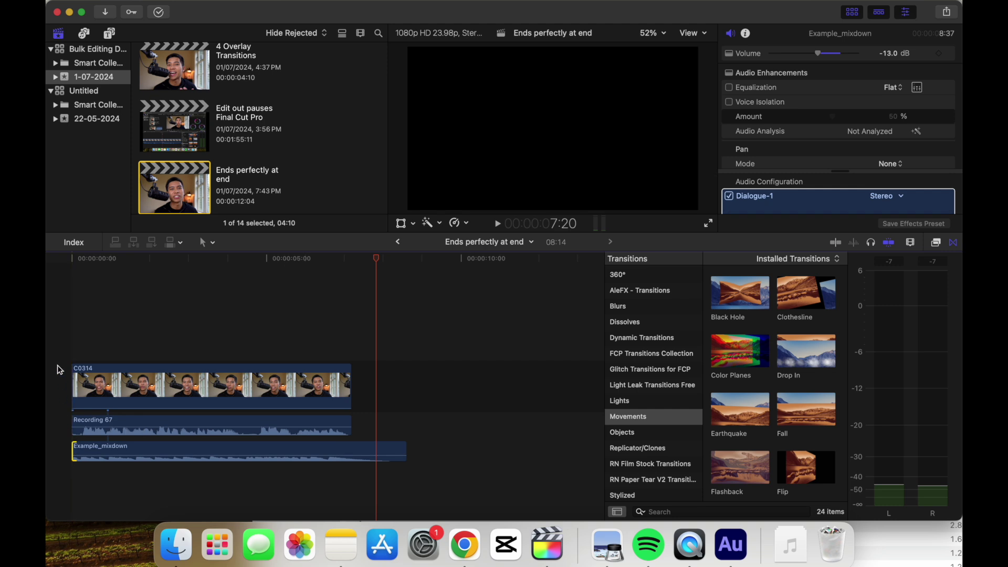
click(59, 362)
key(space)
click(58, 350)
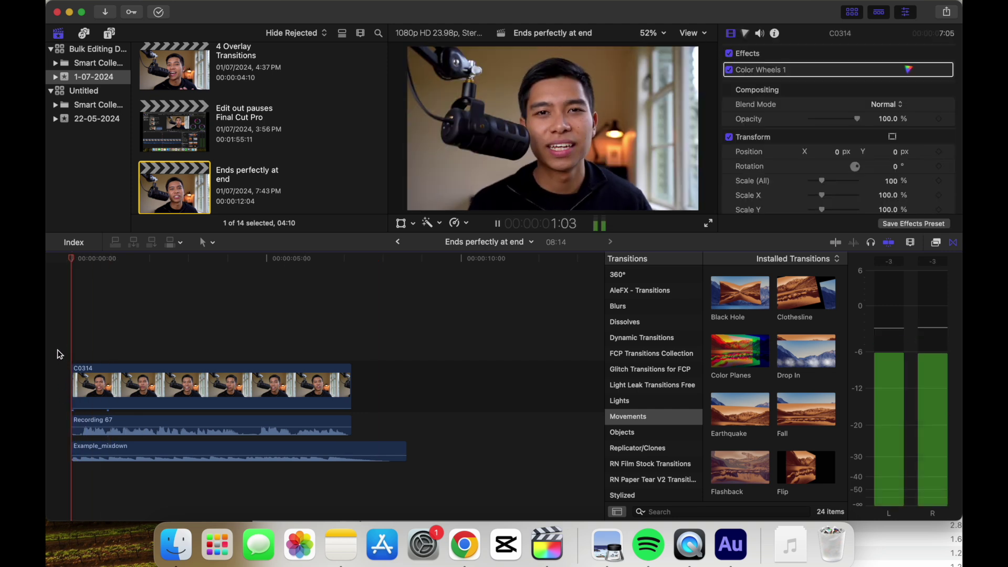
key(space)
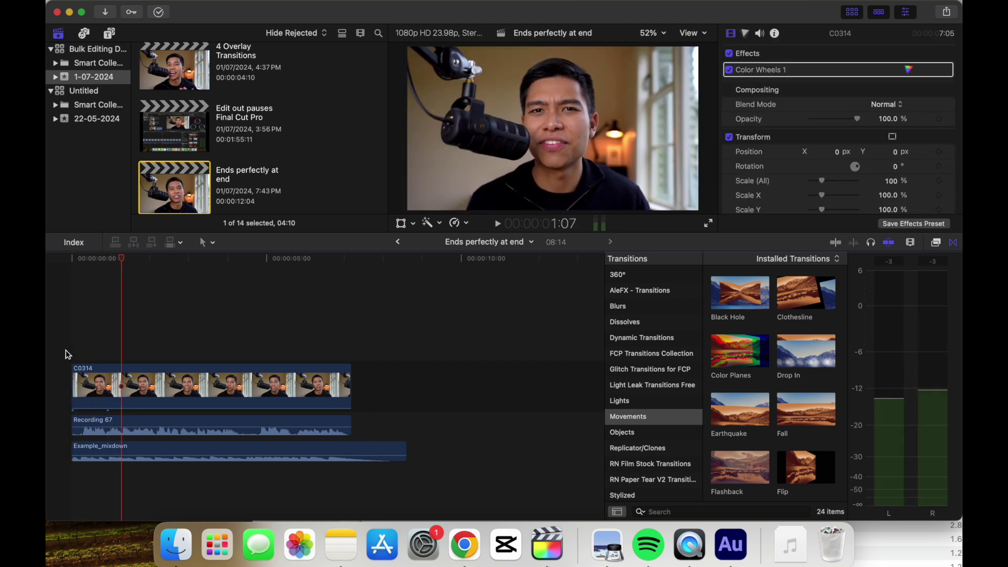
- Trim about 4 frames off the start of Example_mixdown and play back the opening of the timeline
key(Home)
key(super+equal)
key(super+equal)
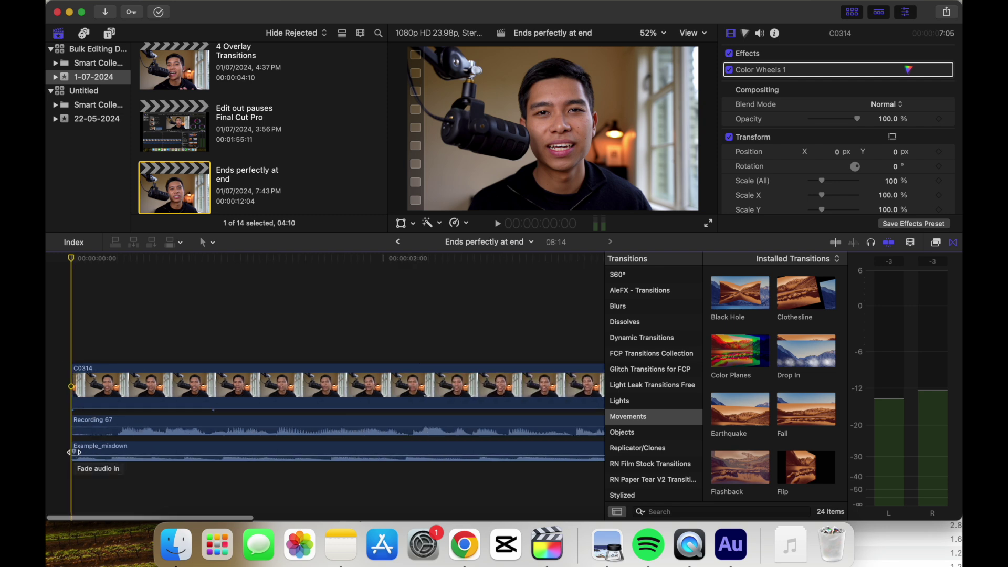
drag(72, 452, 77, 452)
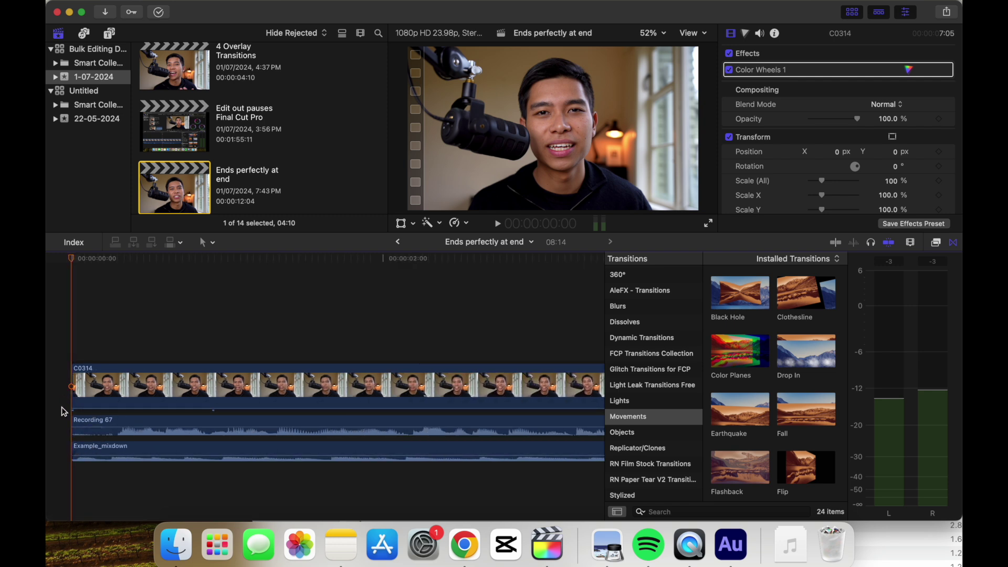
key(space)
key(space)
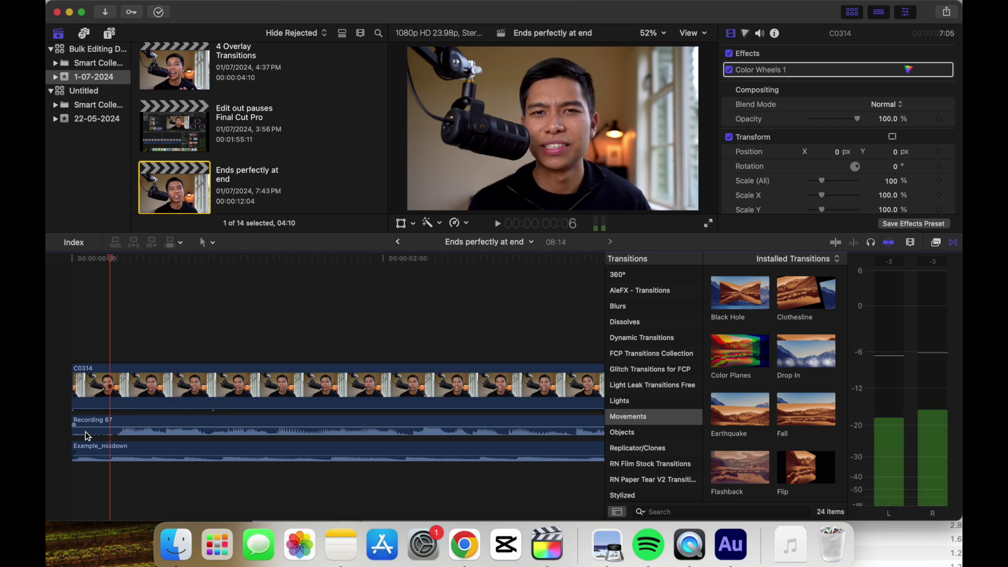
drag(76, 446, 105, 448)
click(60, 393)
key(space)
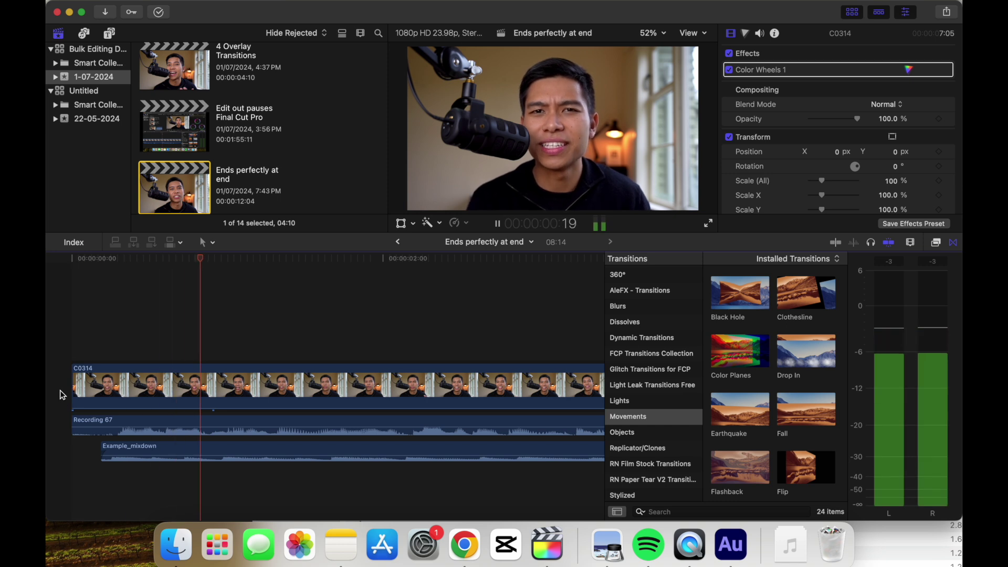
key(space)
- Cut C0314 and Recording 67 where Example_mixdown starts, about 4 frames in, and delete the pieces before the cut
click(92, 337)
click(98, 337)
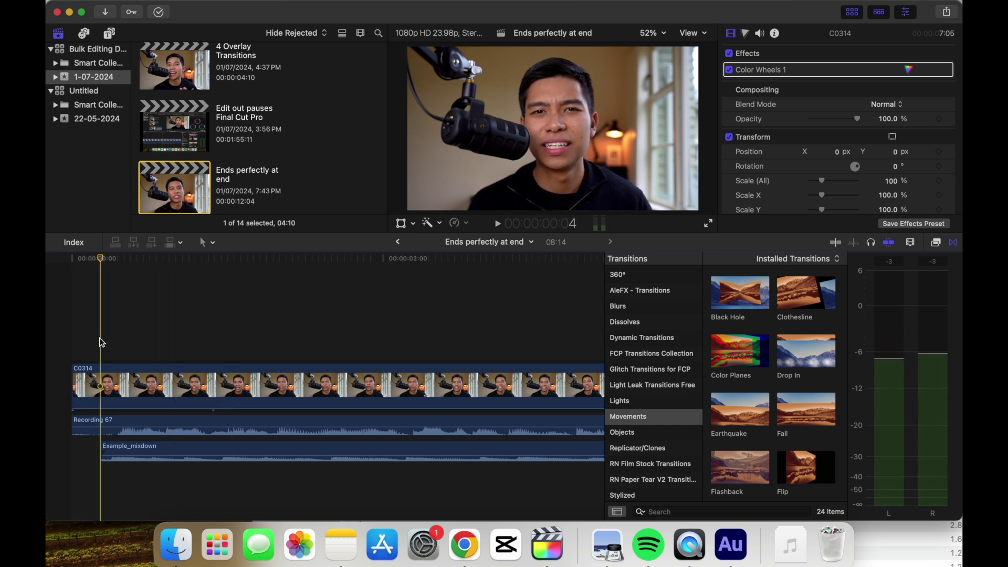
drag(127, 328, 100, 429)
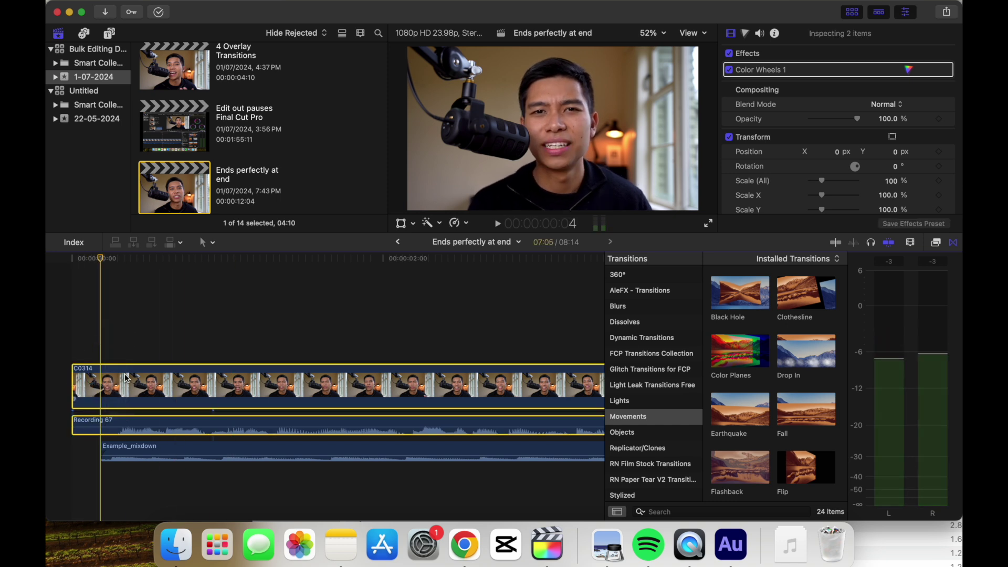
key(super+b)
key(Delete)
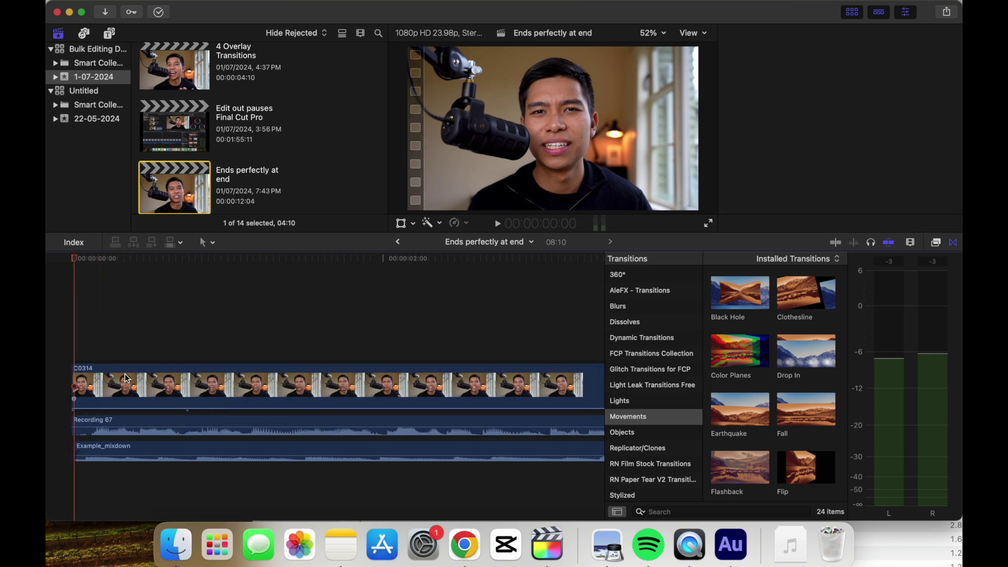
- Play back the whole timeline from the beginning past the video's end to check how the music ends
key(super+minus)
key(super+minus)
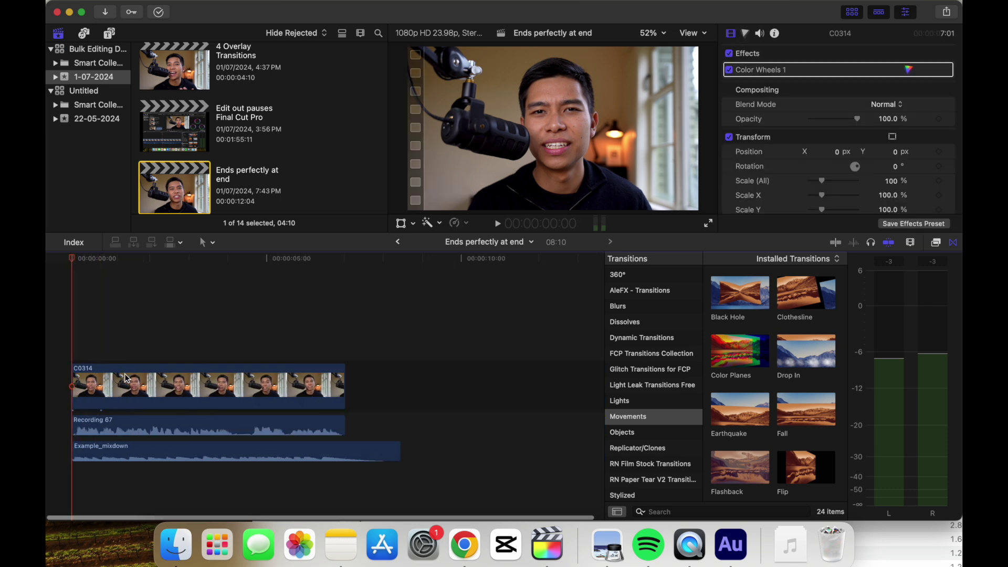
key(space)
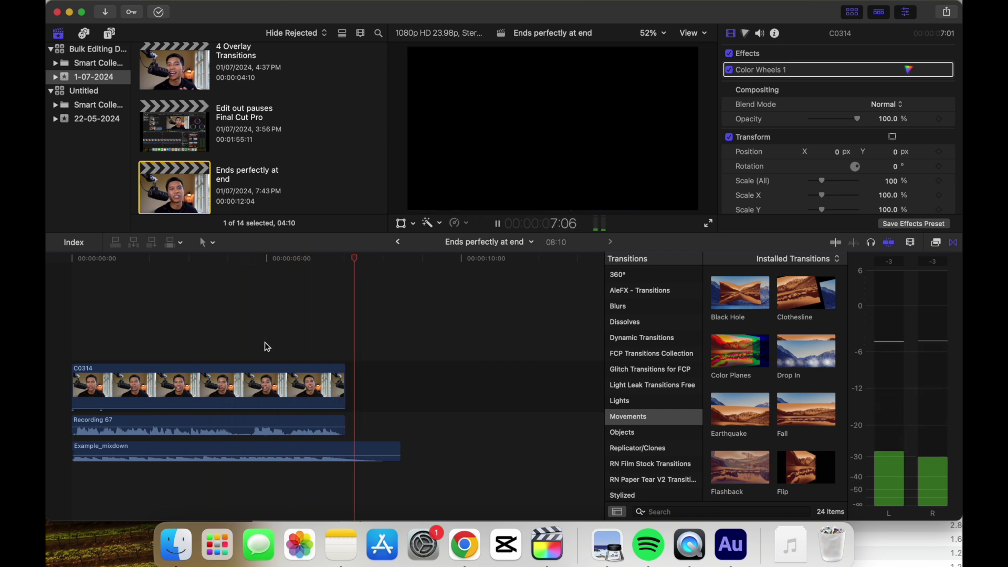
key(space)
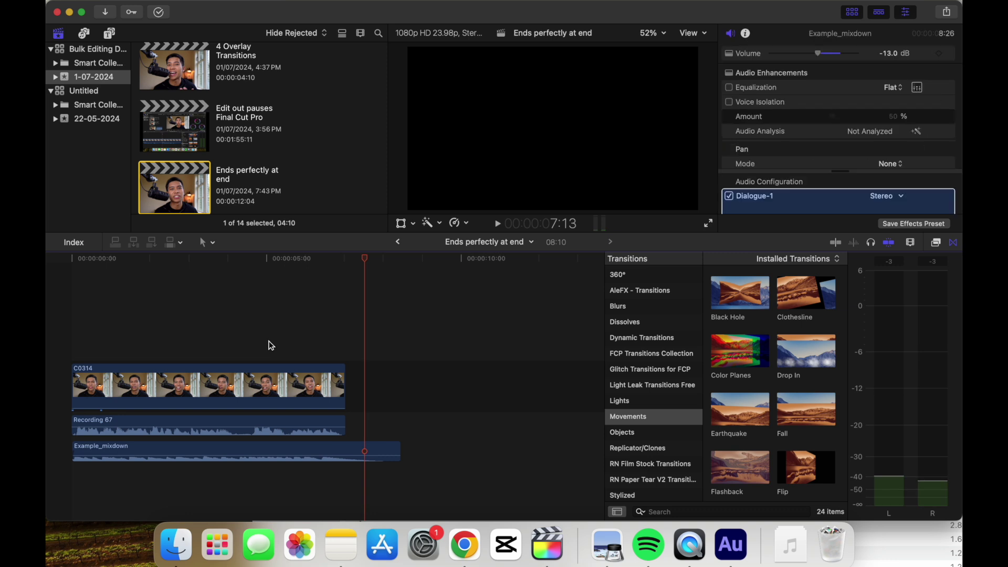